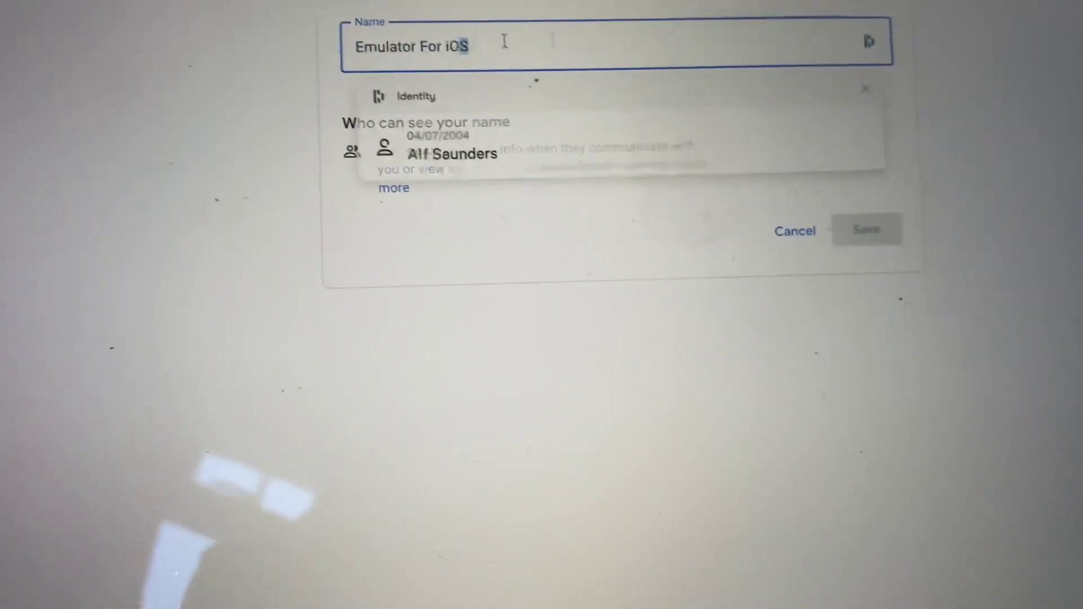
Dismiss the autofill suggestions and trim the channel name to "Emulator For iO"
key("Escape")
key("BackSpace")
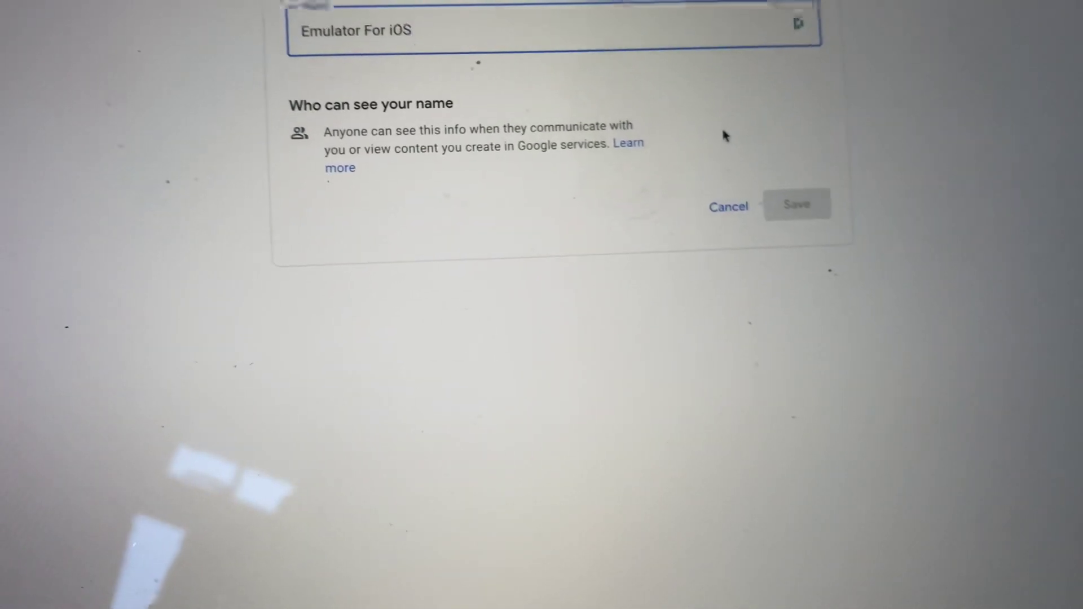
key("BackSpace")
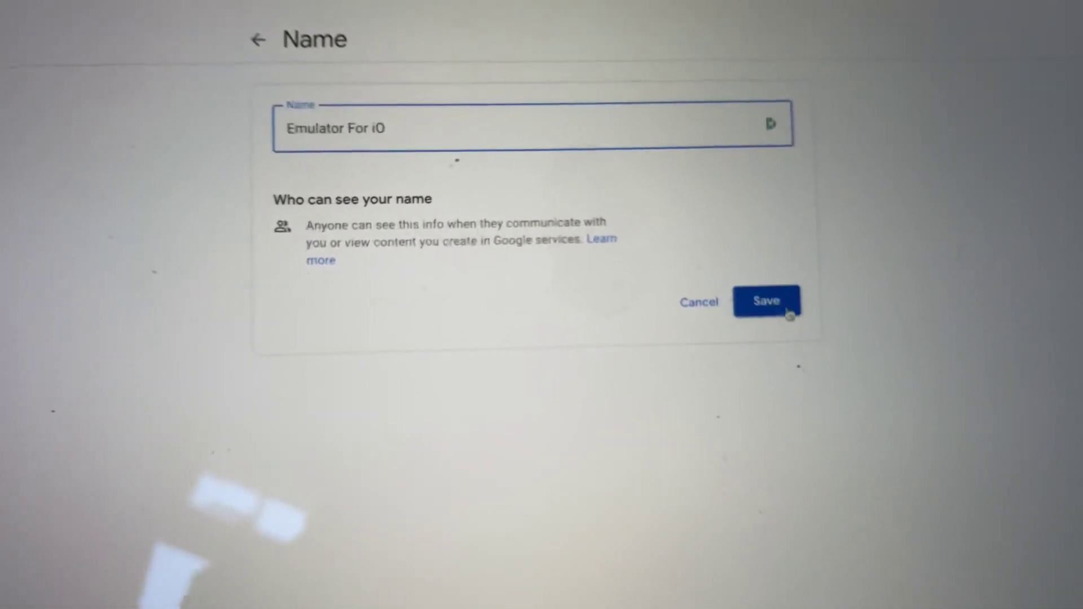